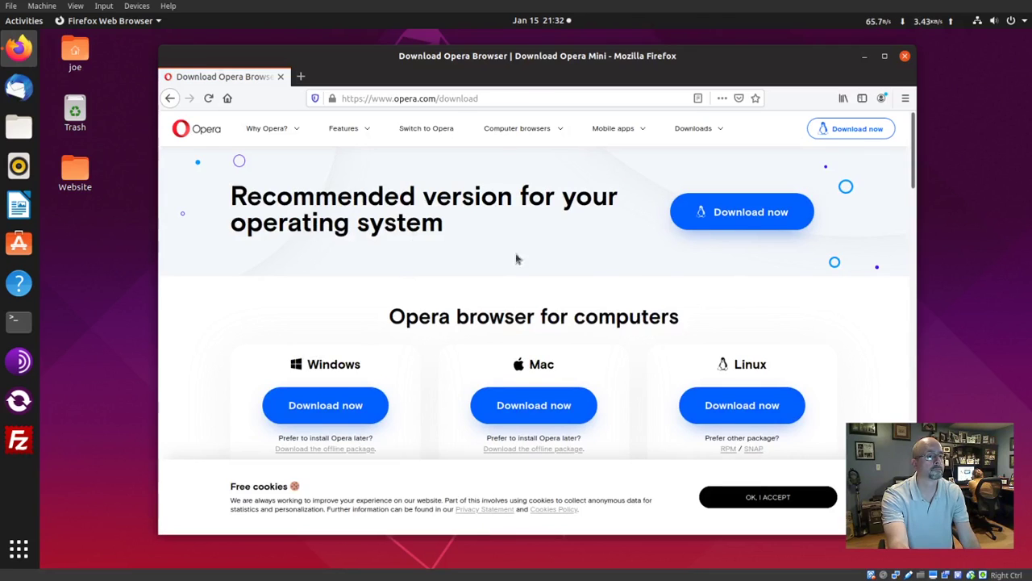
Download the Linux opera-stable_66.0.3515.27_amd64.deb package, set to open with Software Install.
scroll(818, 269, "down", 4)
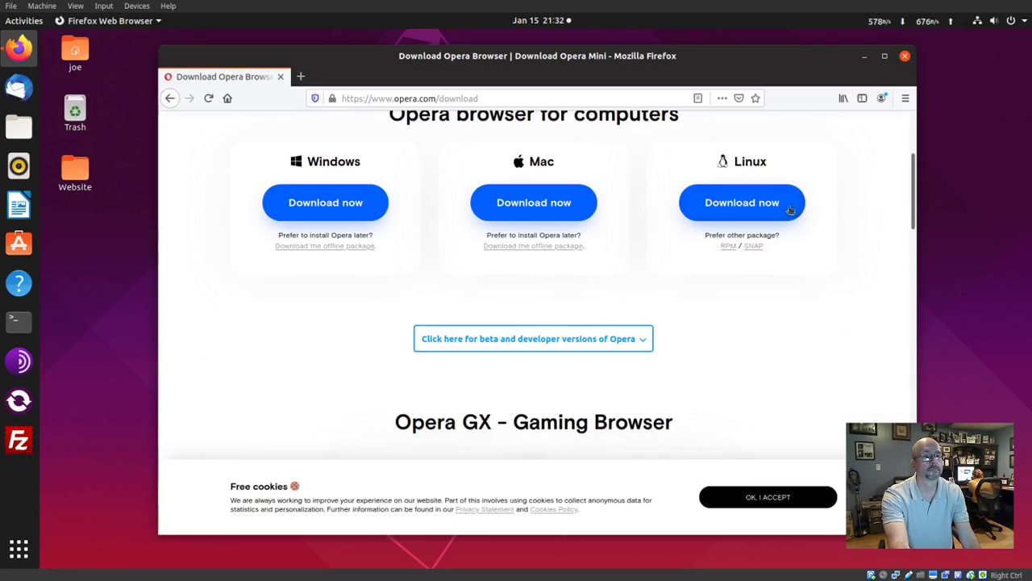
left_click(754, 202)
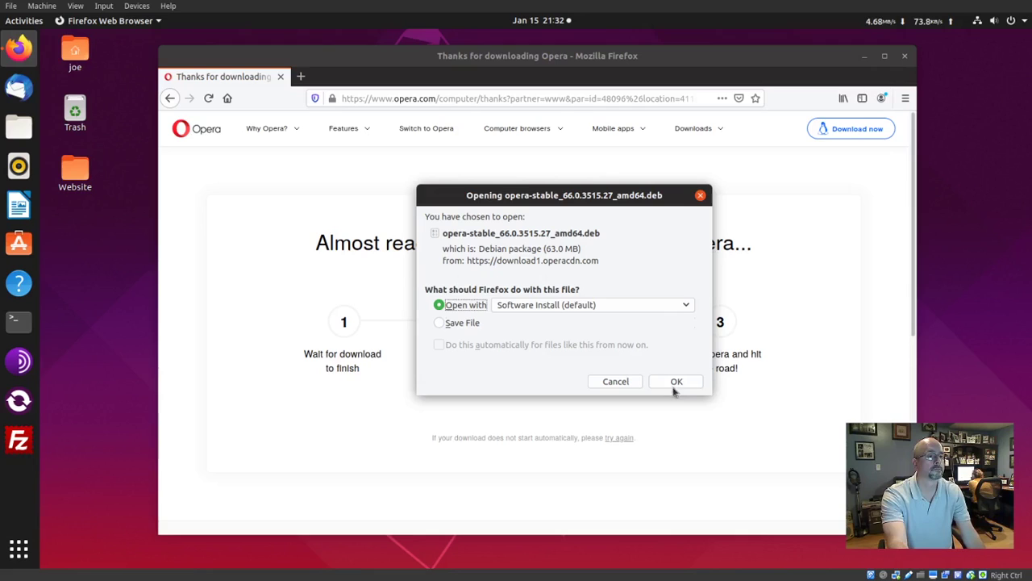
left_click(675, 383)
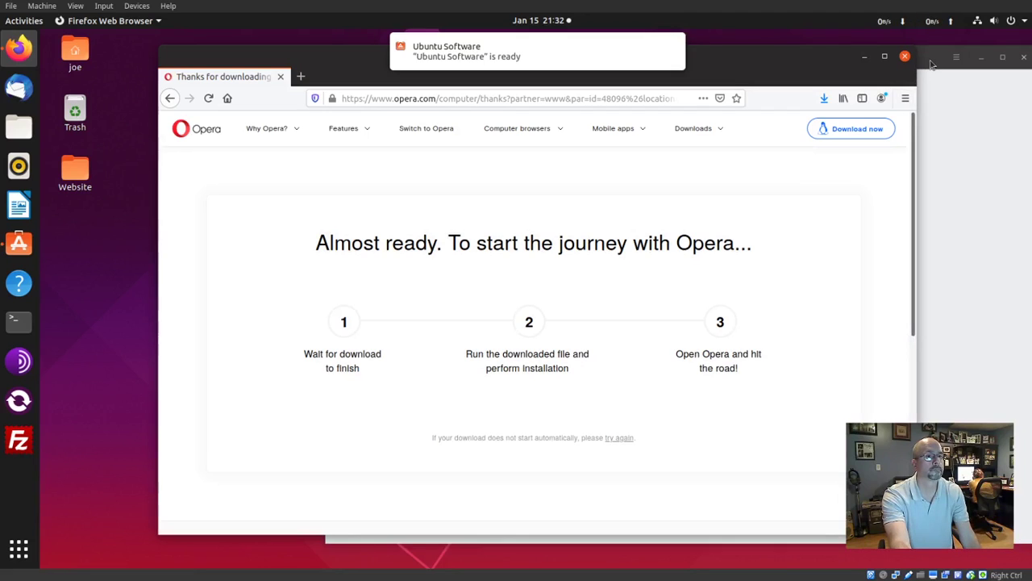
Install opera-stable 66.0.3515.27 with the account password, allow system updates, then close Ubuntu Software.
left_click(932, 65)
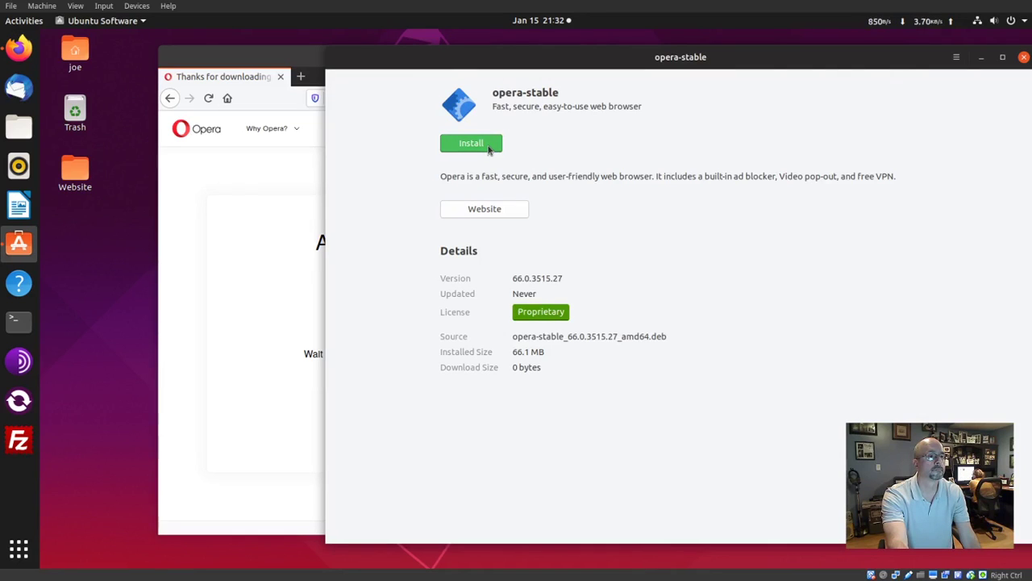
left_click(471, 143)
type("p")
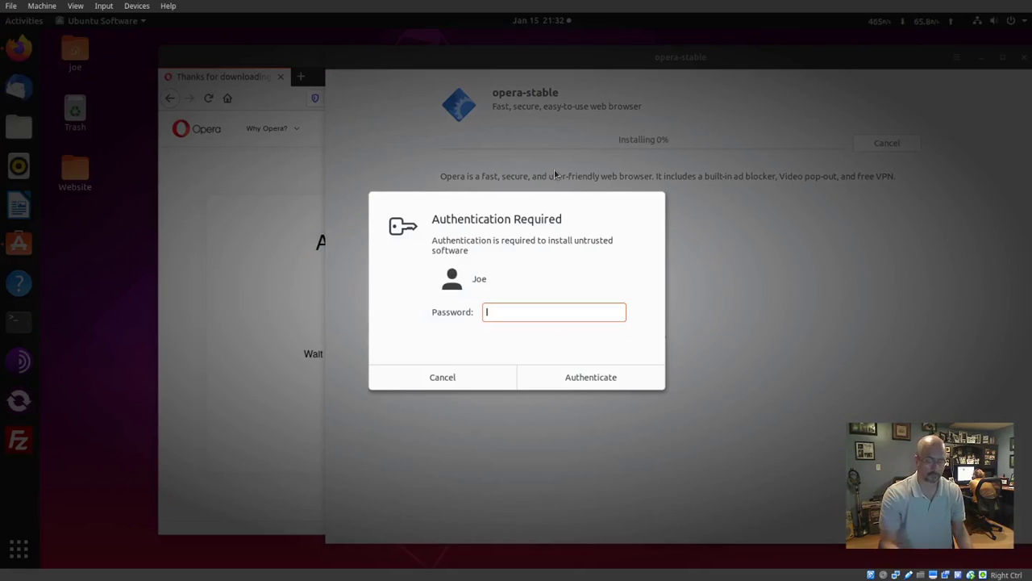
type("asswor")
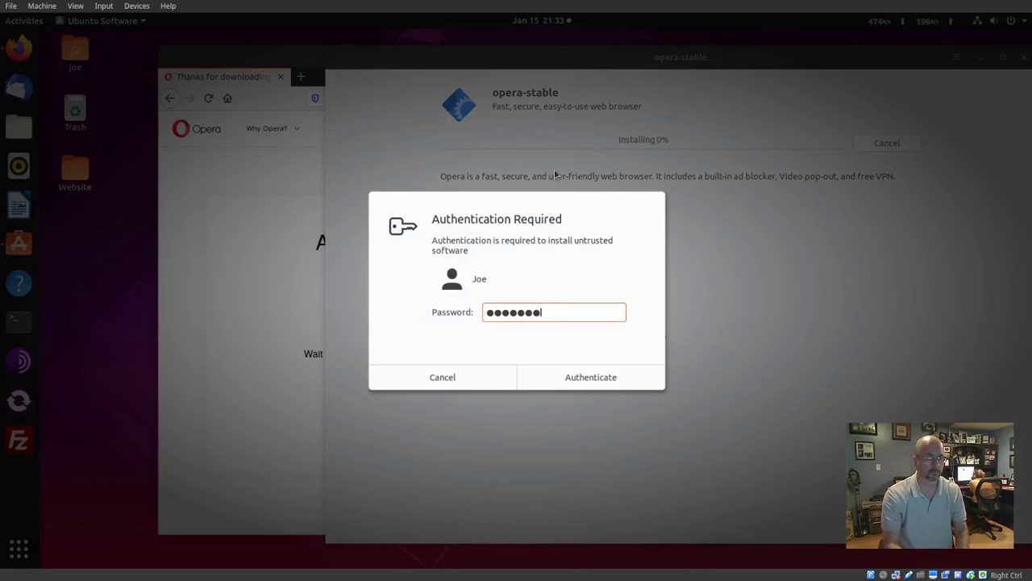
type("d1")
key("Return")
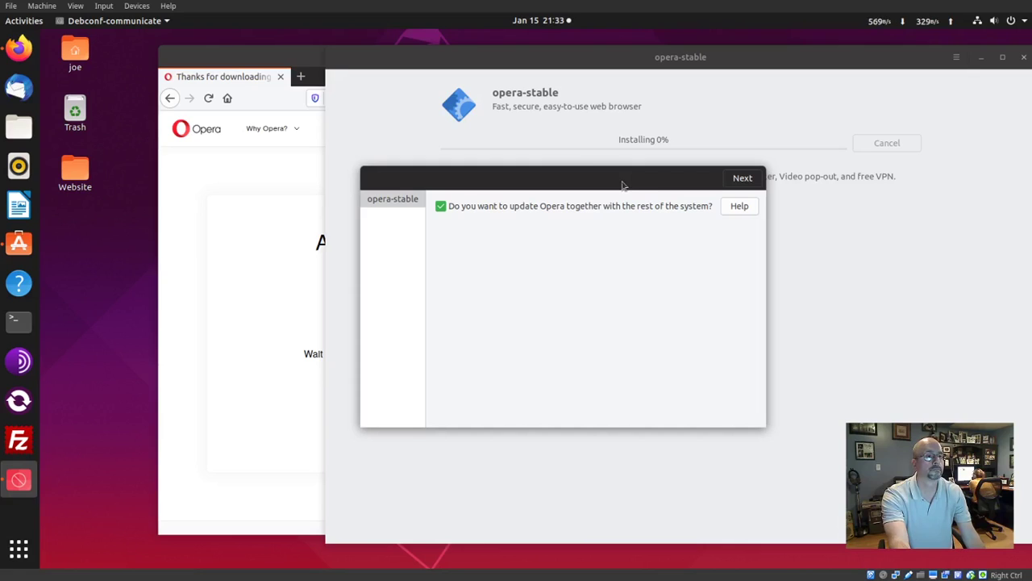
left_click(743, 178)
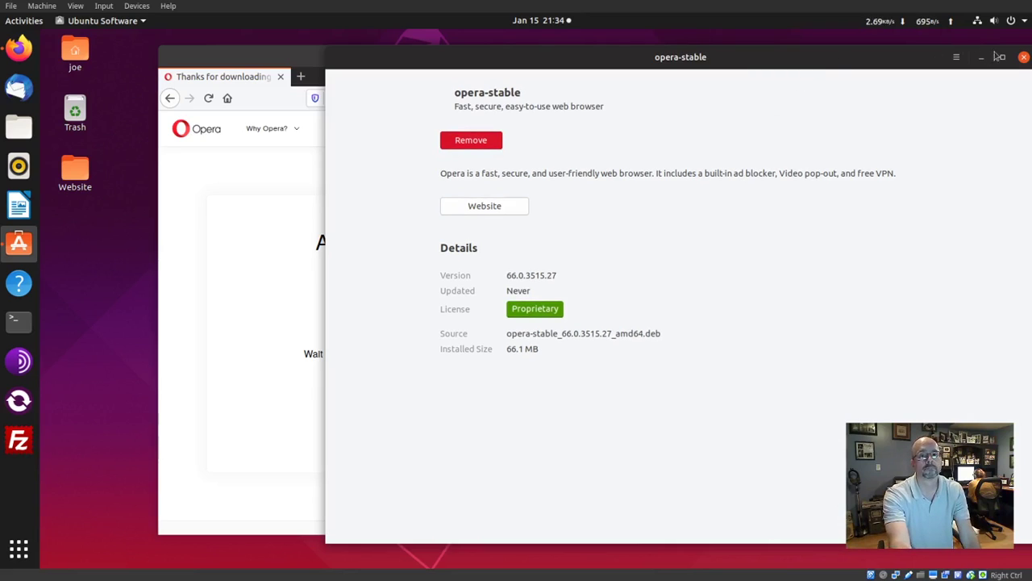
left_click(1024, 58)
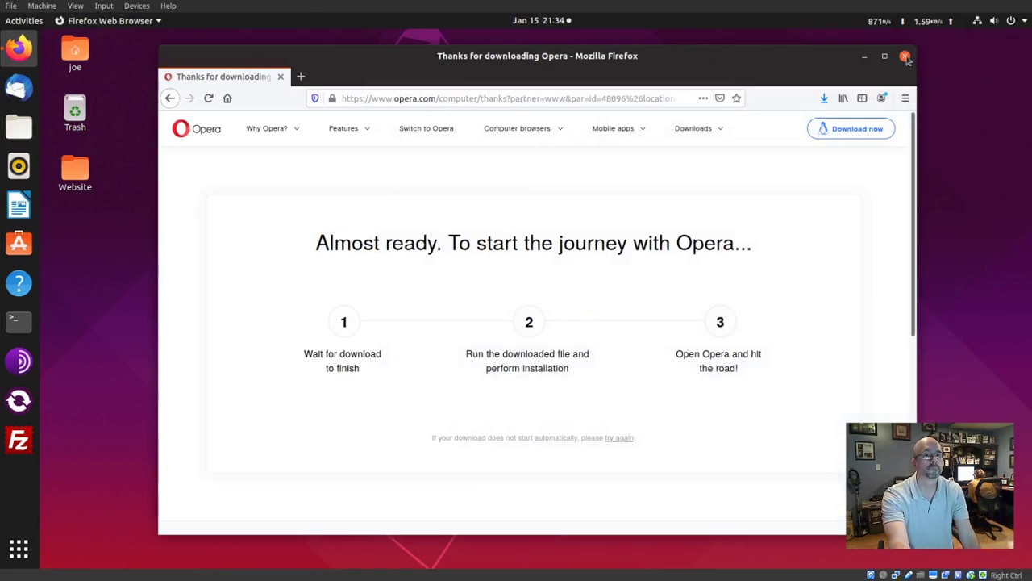
Close Firefox and launch Opera by searching 'opera' in Show Applications.
left_click(905, 57)
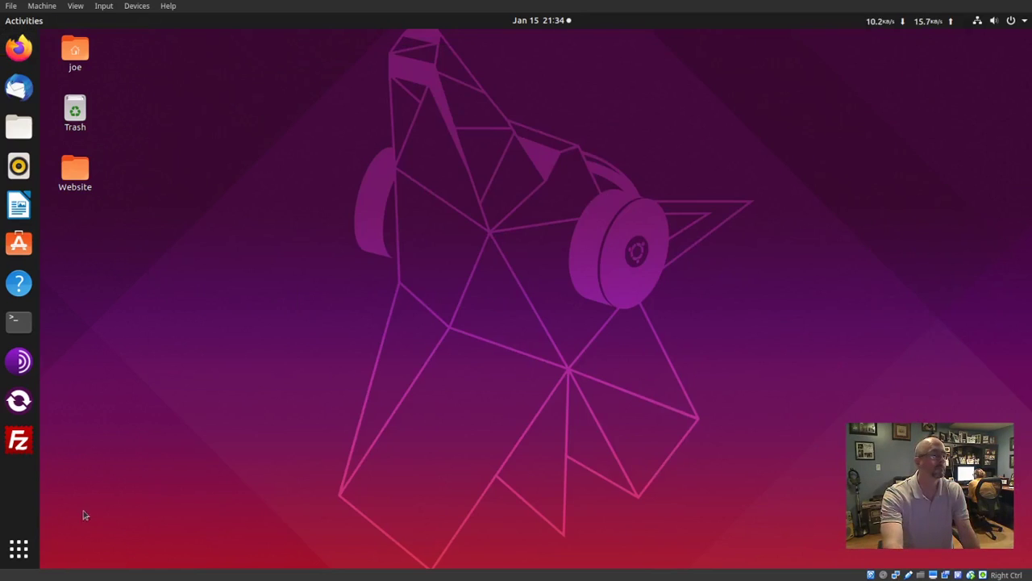
left_click(18, 549)
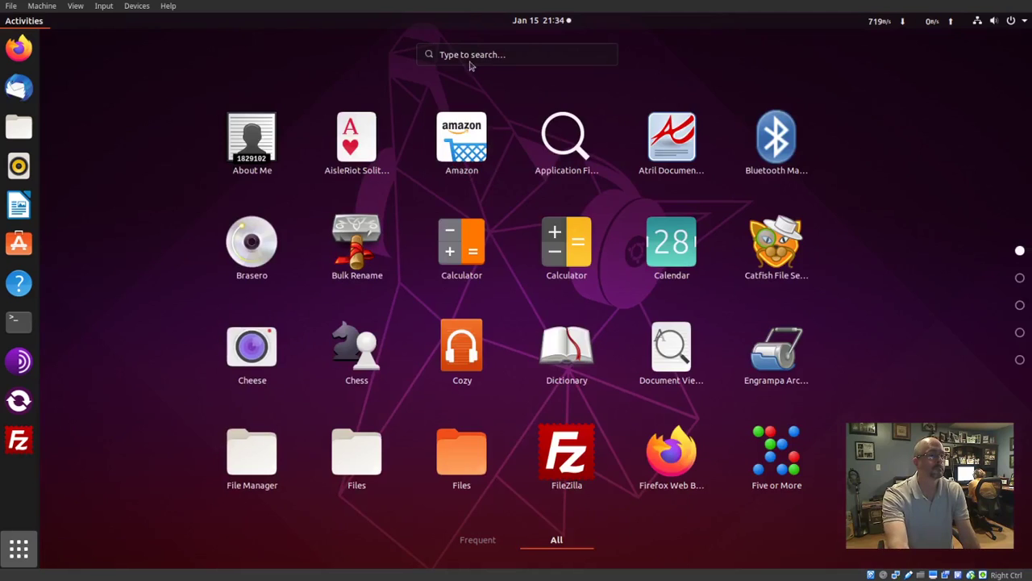
left_click(469, 55)
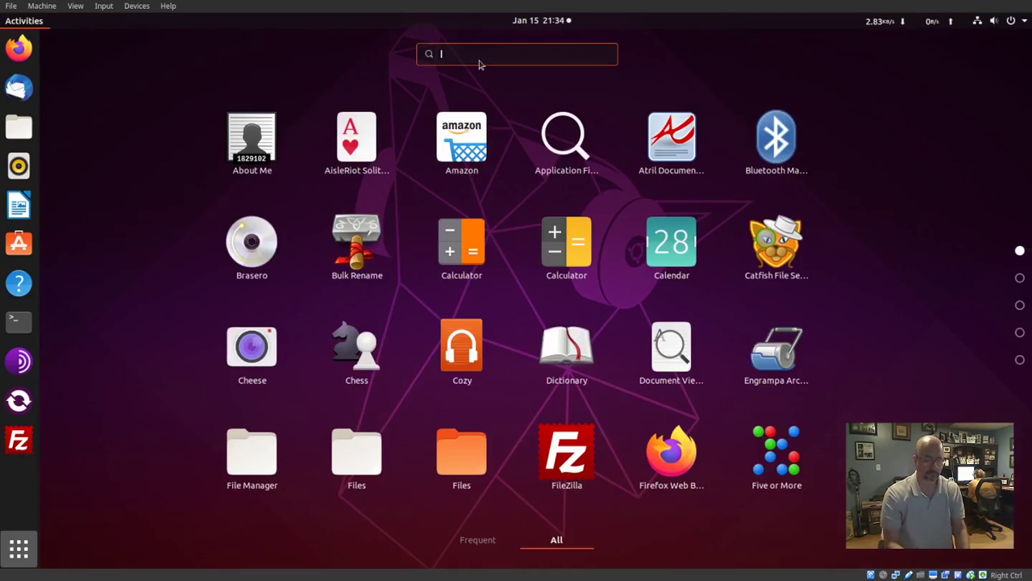
type("opera")
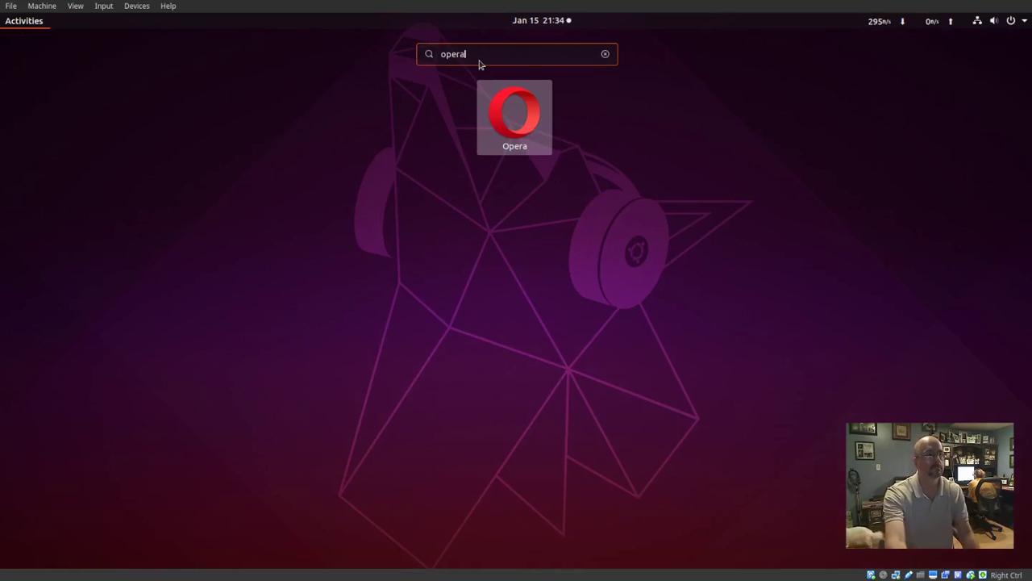
left_click(519, 126)
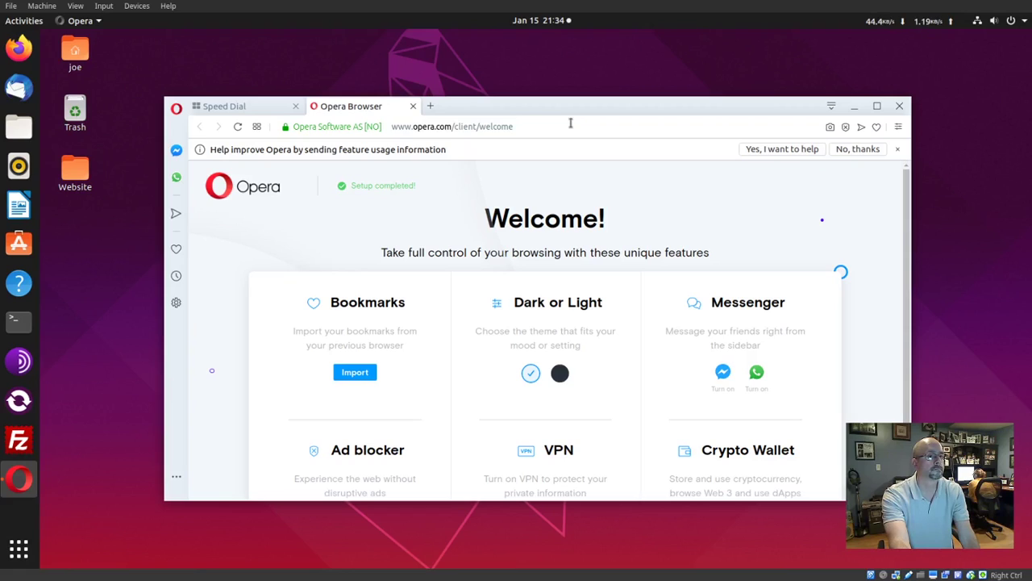
Decline sending feature usage information and pick the dark circle to apply Opera's dark theme.
left_click(841, 151)
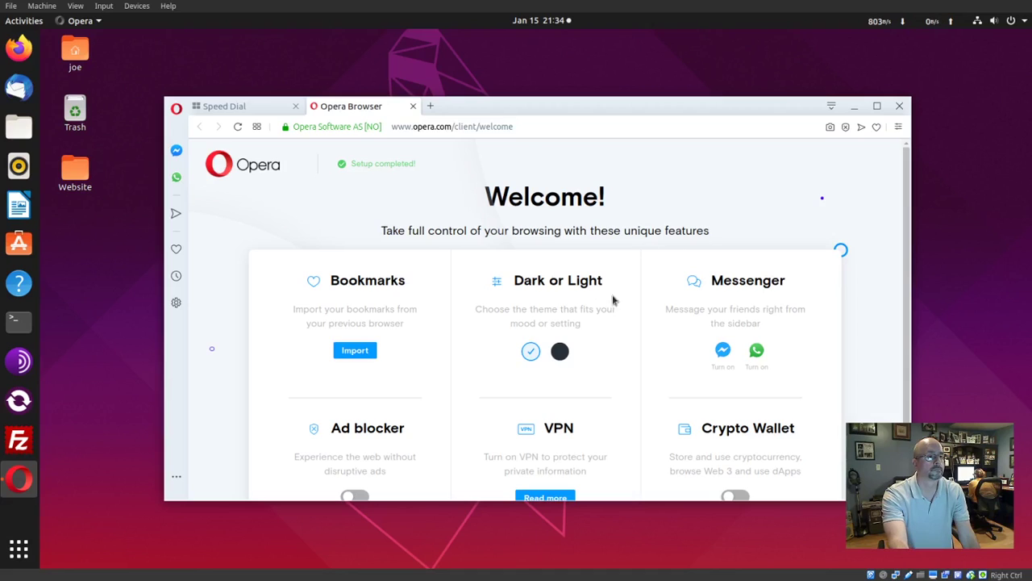
left_click(561, 351)
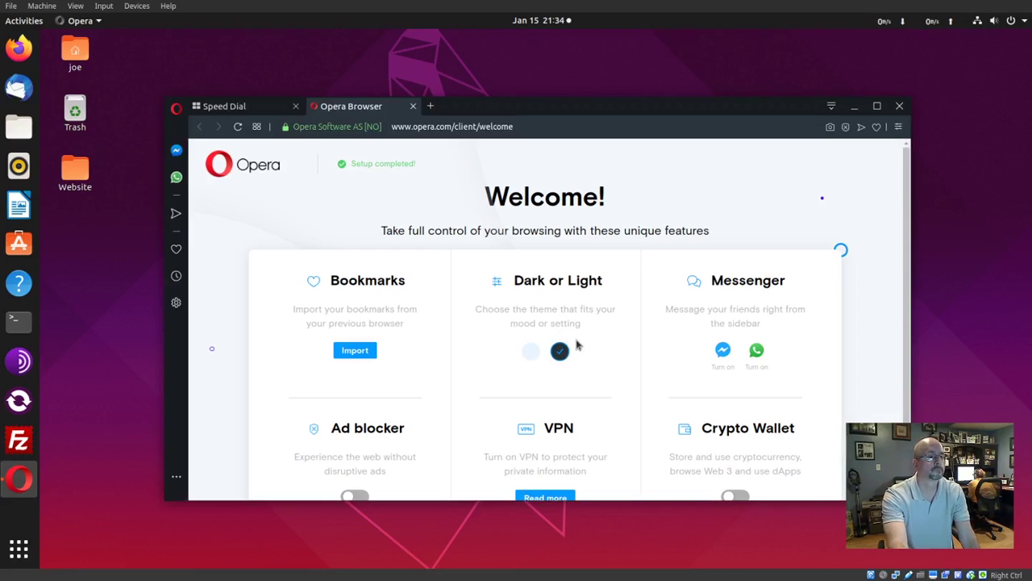
scroll(613, 335, "down", 1)
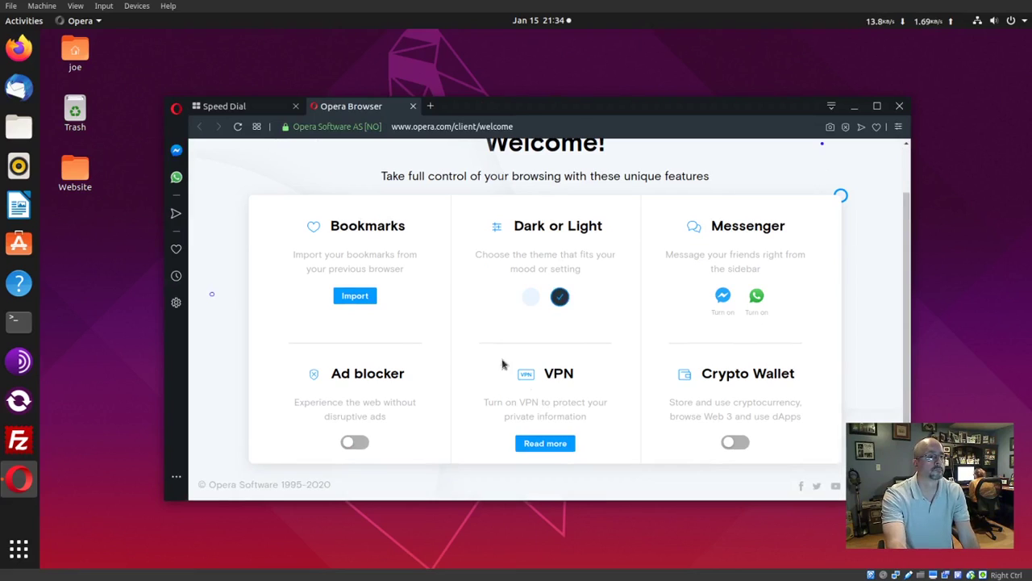
left_click(176, 113)
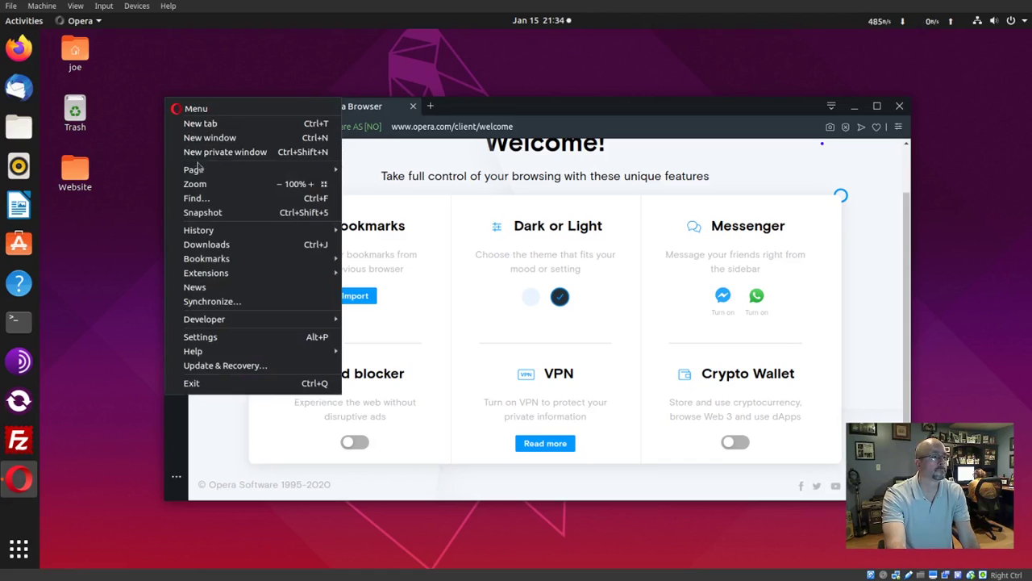
Open Opera's Settings, expand Advanced, and scroll down to the VPN section.
left_click(200, 337)
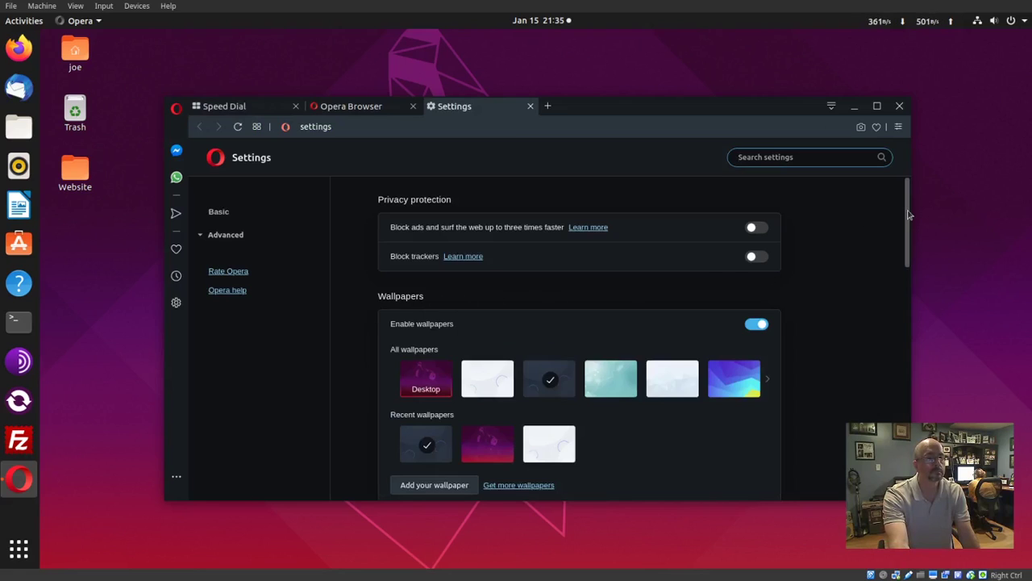
left_click_drag(909, 214, 903, 433)
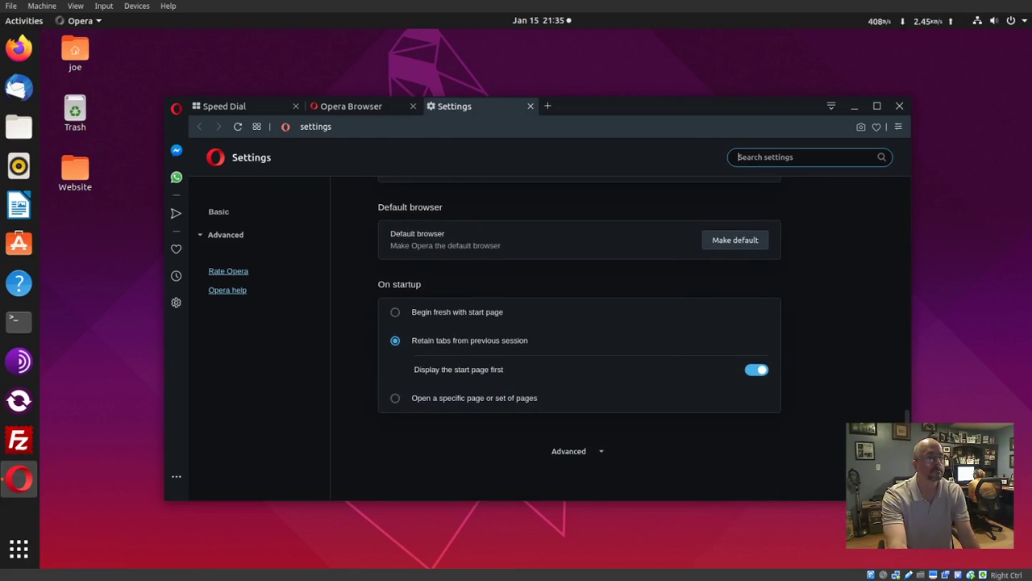
left_click(601, 453)
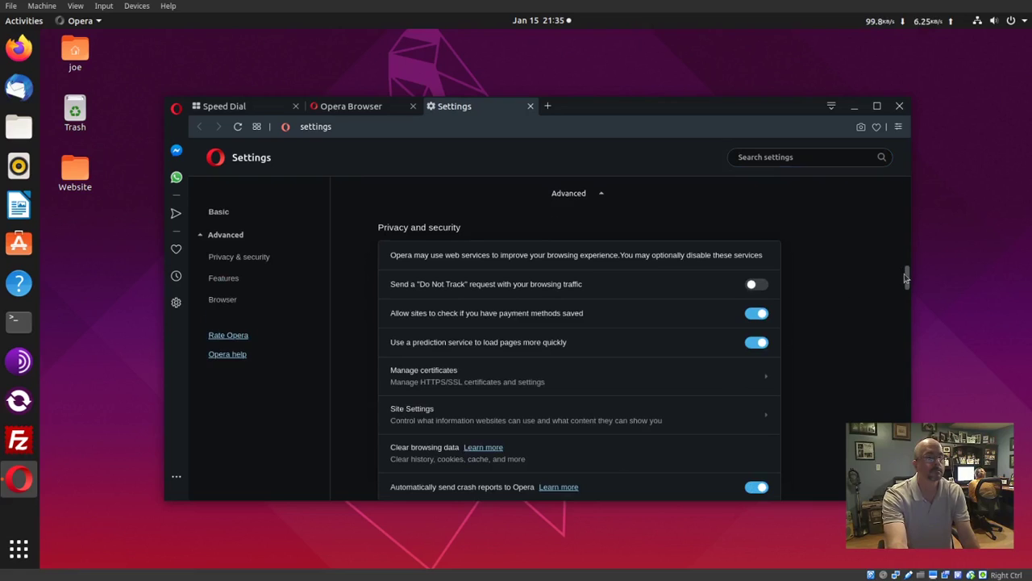
left_click_drag(907, 281, 904, 328)
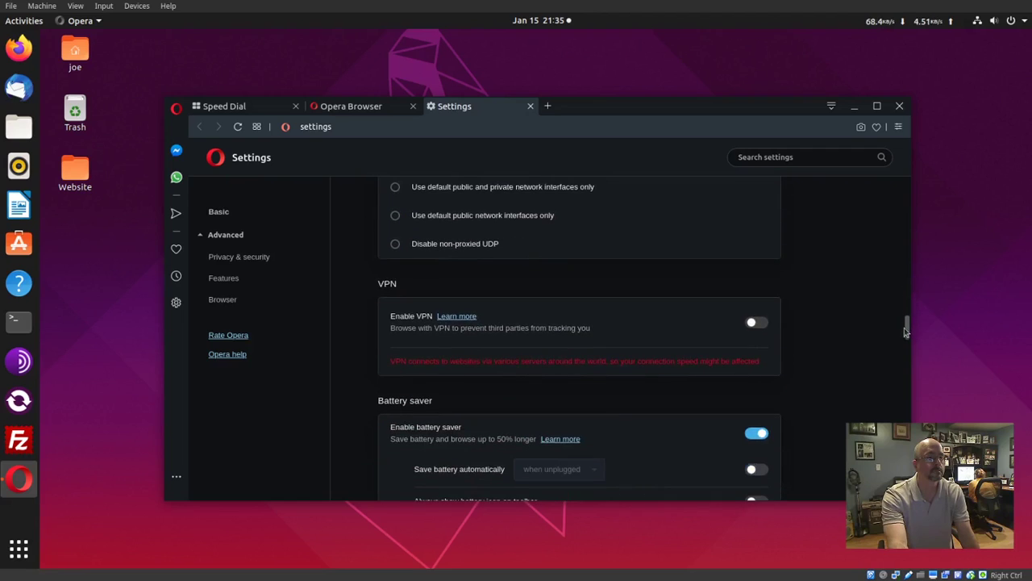
Switch on Enable VPN with 'Optimal location' as the virtual location, then close the Settings and Opera Browser tabs.
left_click(760, 325)
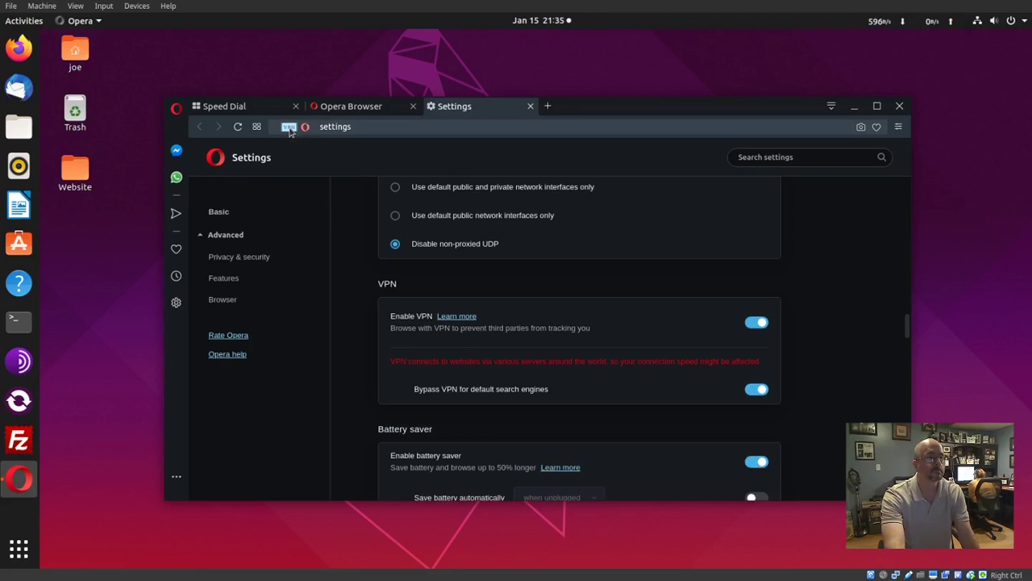
left_click(290, 131)
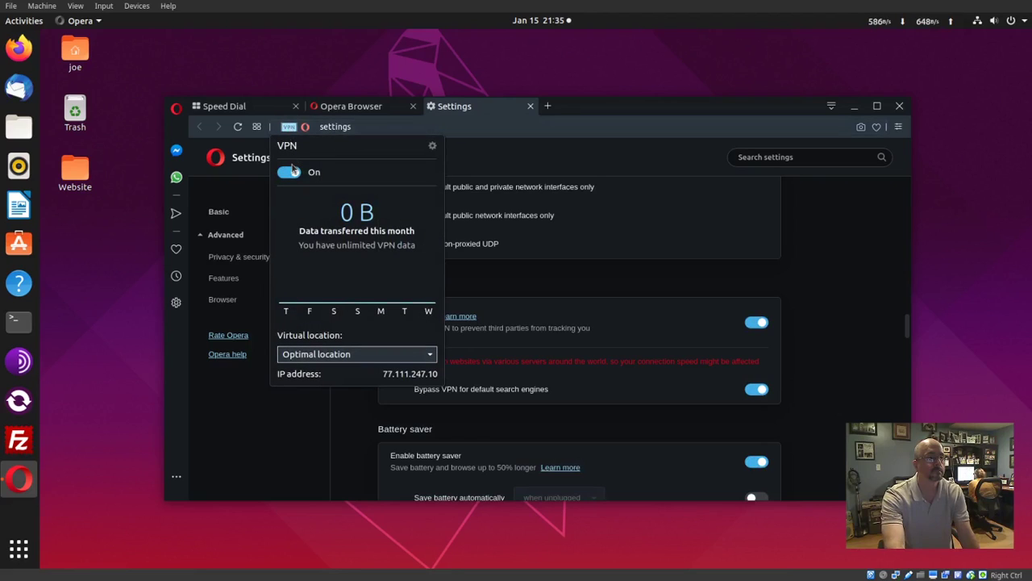
left_click(432, 359)
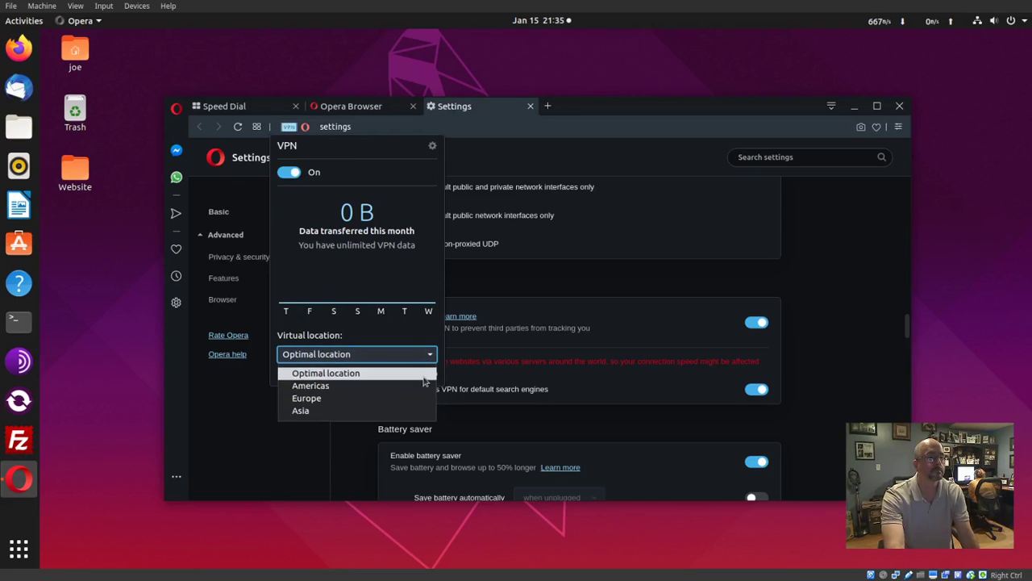
left_click(422, 374)
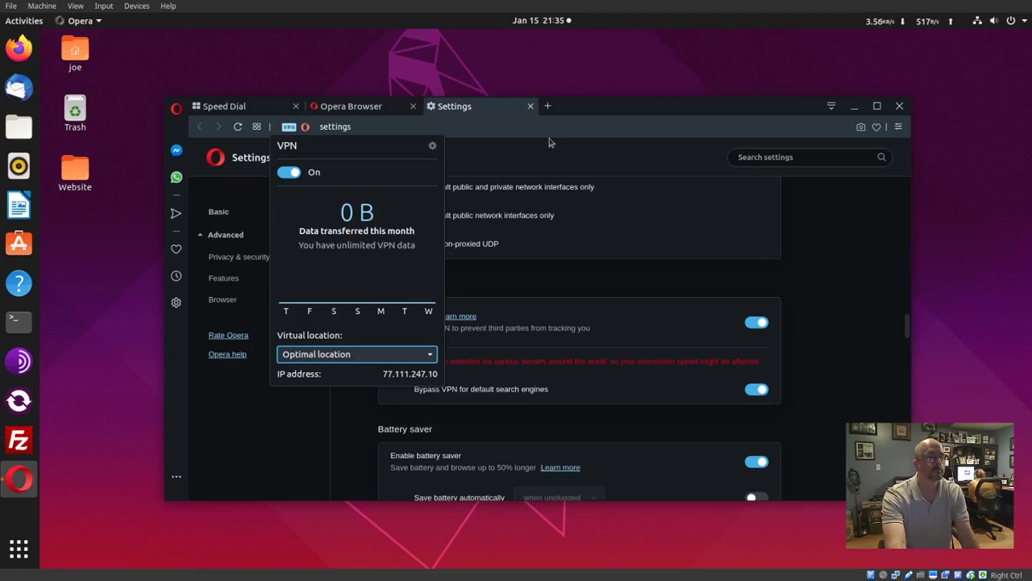
left_click(569, 128)
left_click(531, 106)
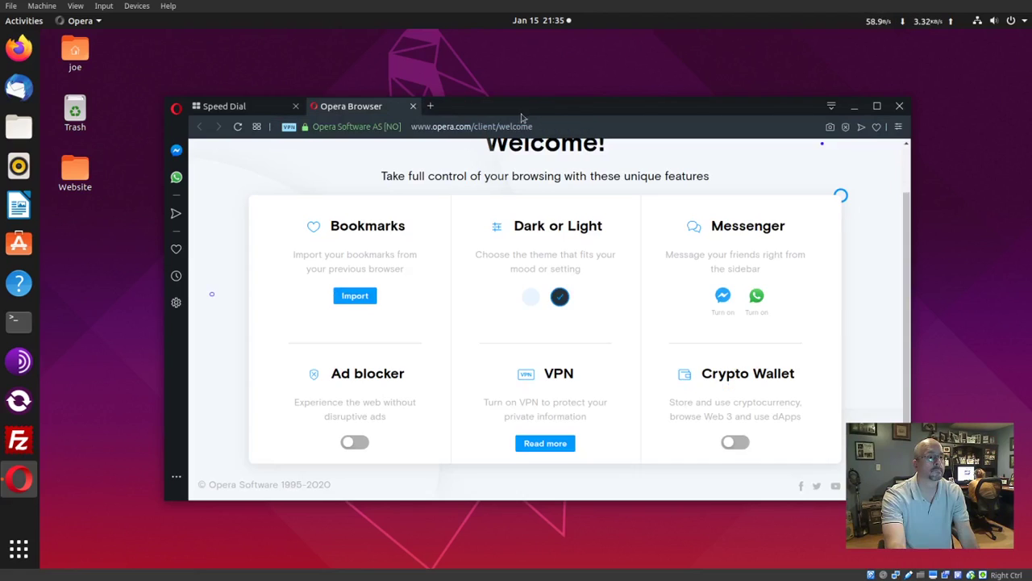
left_click(413, 106)
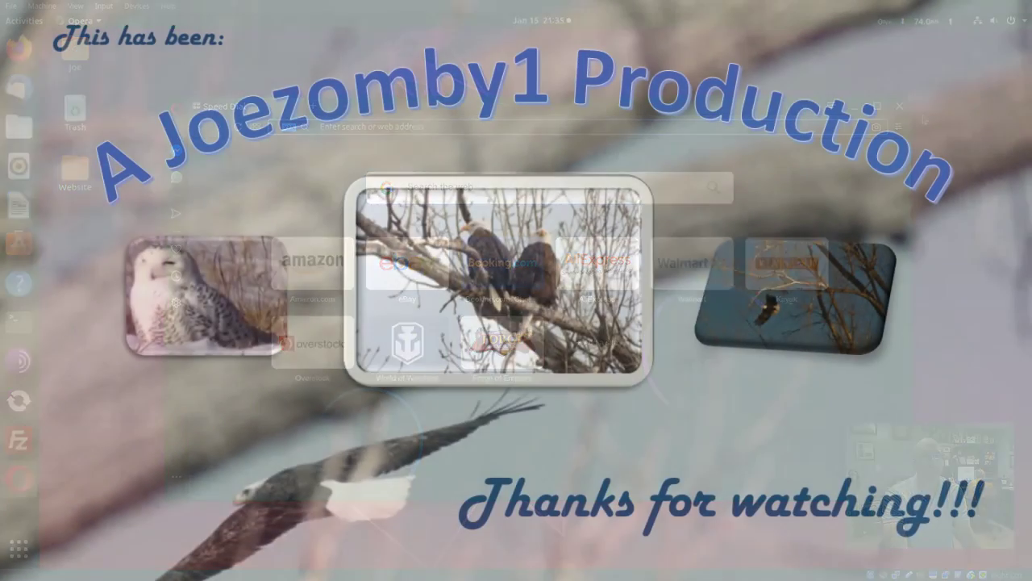